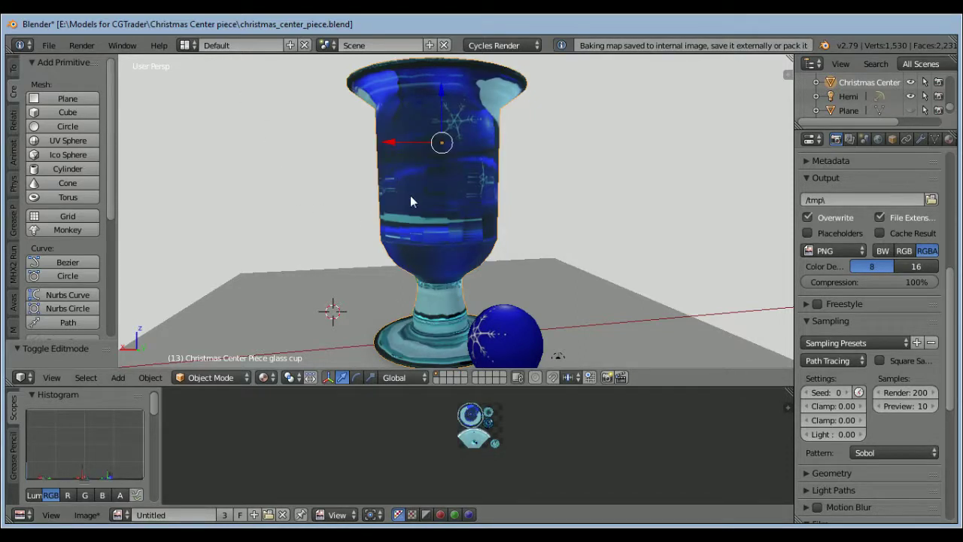
Orbit around the baked blue glass cup to inspect it from all sides, below, and inside the bowl
middle_click_drag(436, 239, 571, 254)
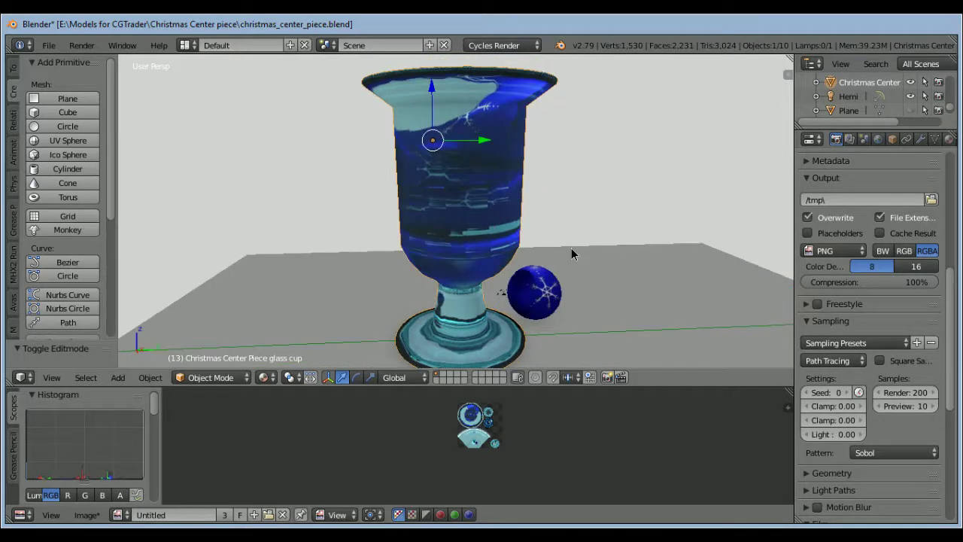
middle_click_drag(503, 179, 477, 253)
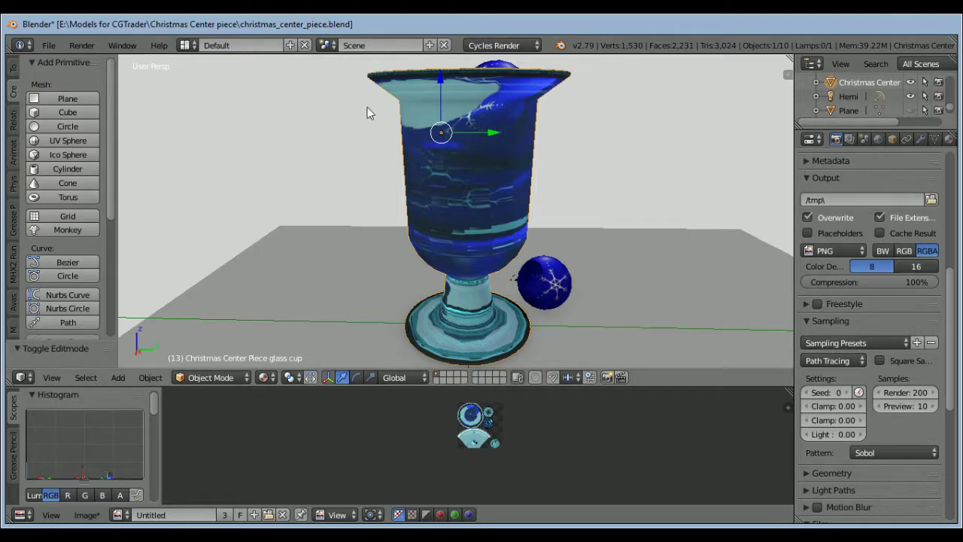
middle_click_drag(546, 258, 477, 339)
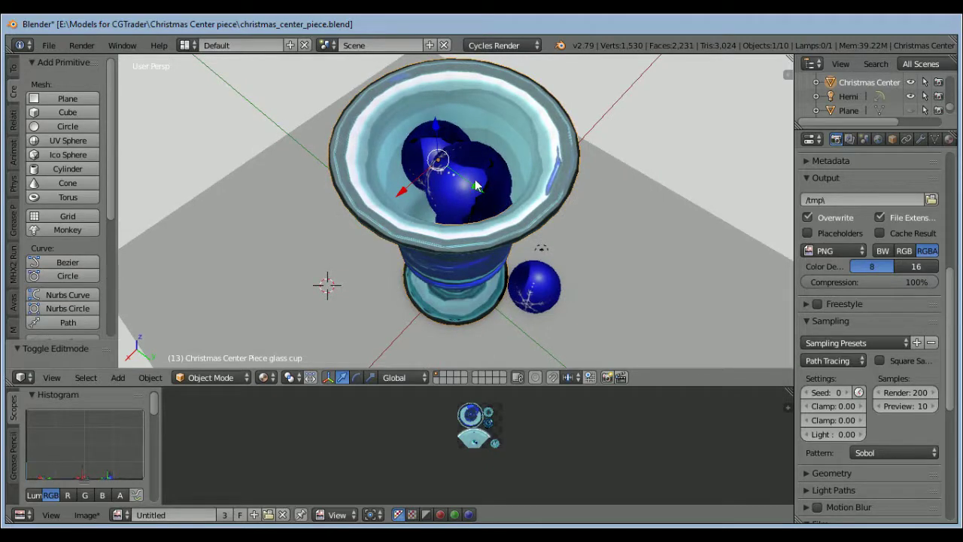
middle_click_drag(488, 197, 407, 113)
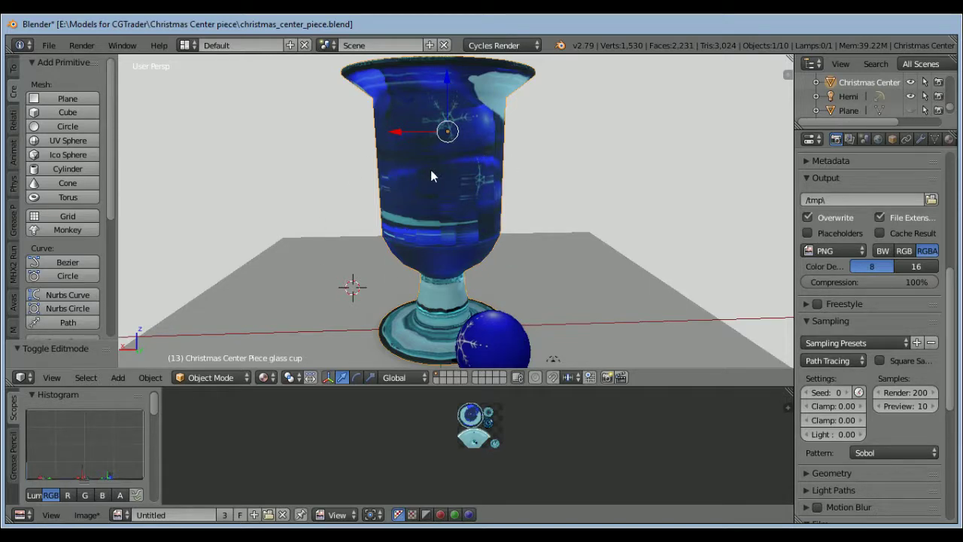
middle_click_drag(423, 198, 561, 244)
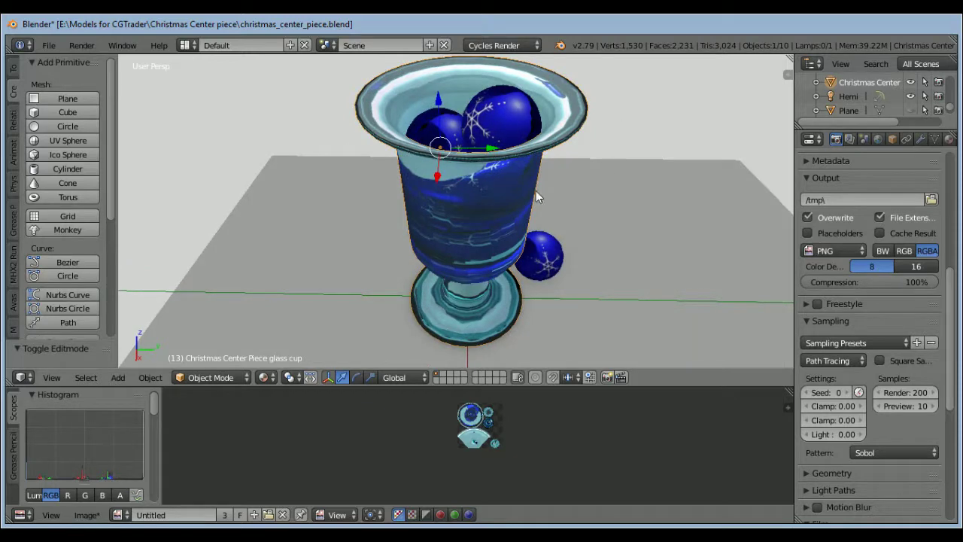
middle_click_drag(458, 264, 296, 206)
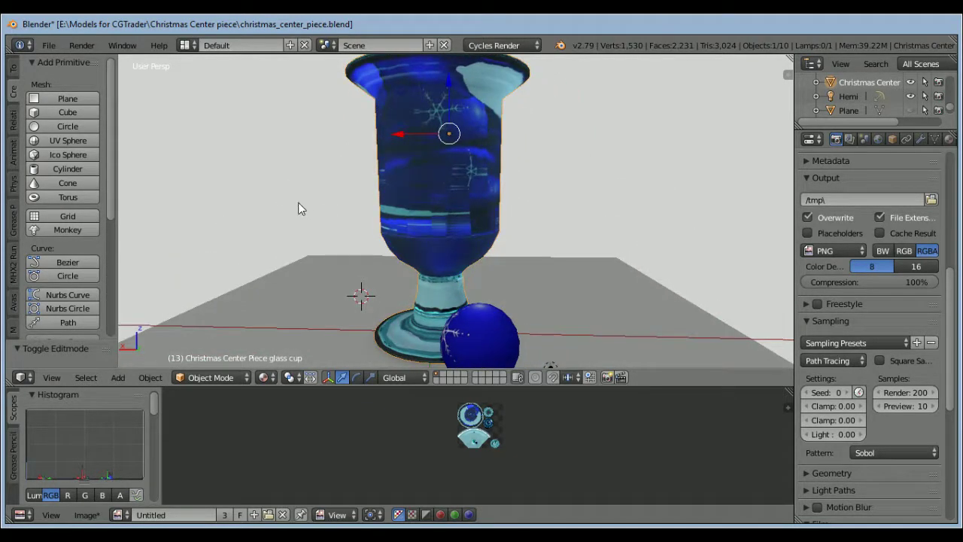
middle_click_drag(445, 143, 394, 142)
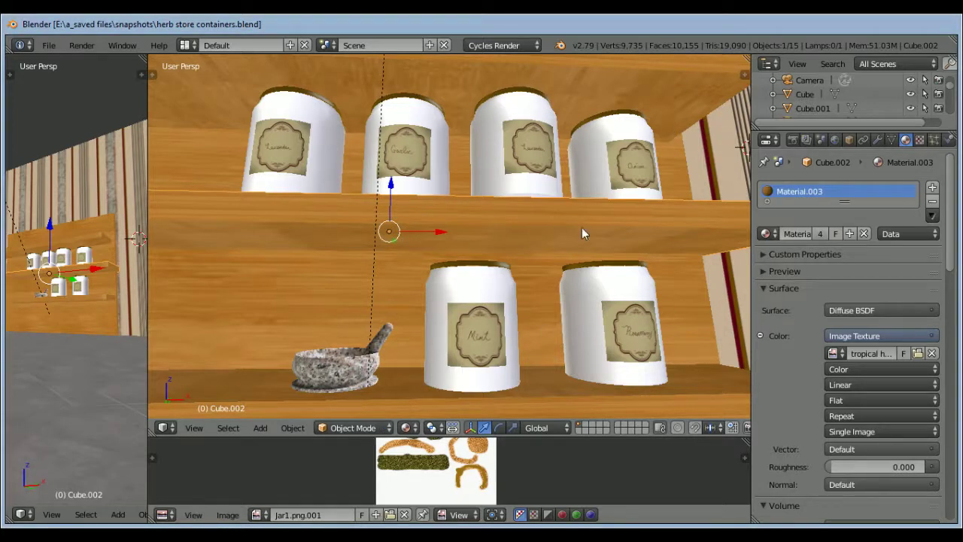
Select the Mint jar and show its Glass jar baked image in the image editor
right_click(441, 384)
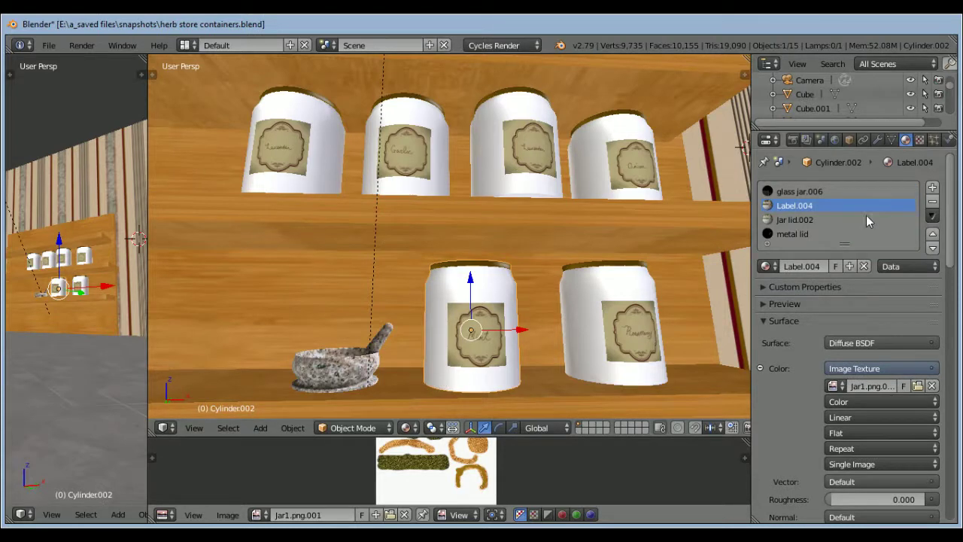
scroll(429, 455, "down", 5)
scroll(444, 460, "up", 4)
scroll(456, 466, "down", 5)
scroll(511, 452, "up", 3)
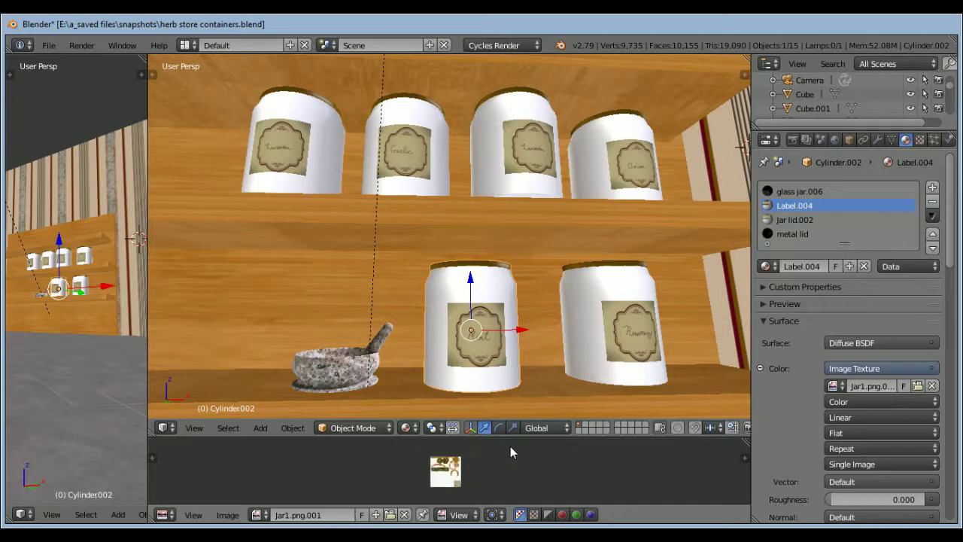
left_click(259, 515)
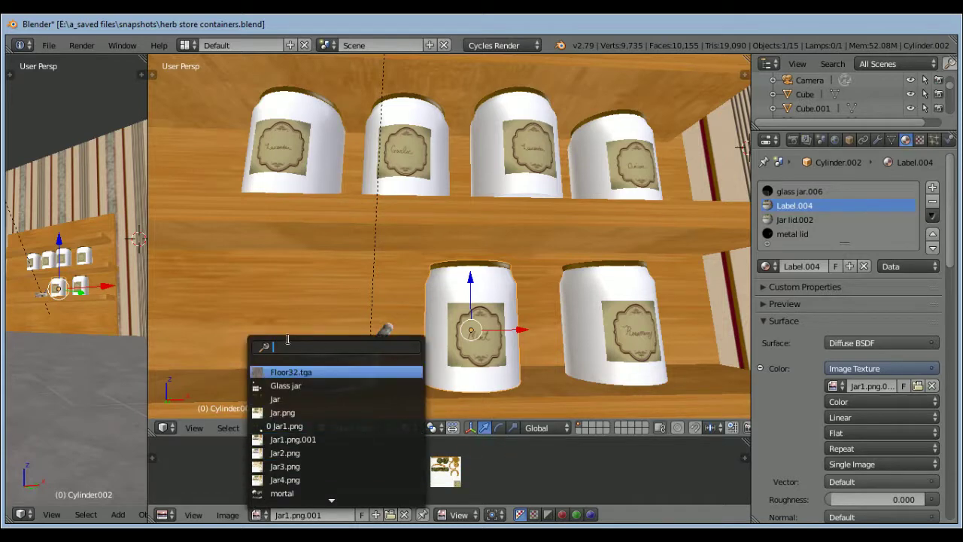
left_click(297, 385)
Resize the border between the image editor and the 3D view
scroll(443, 488, "up", 4)
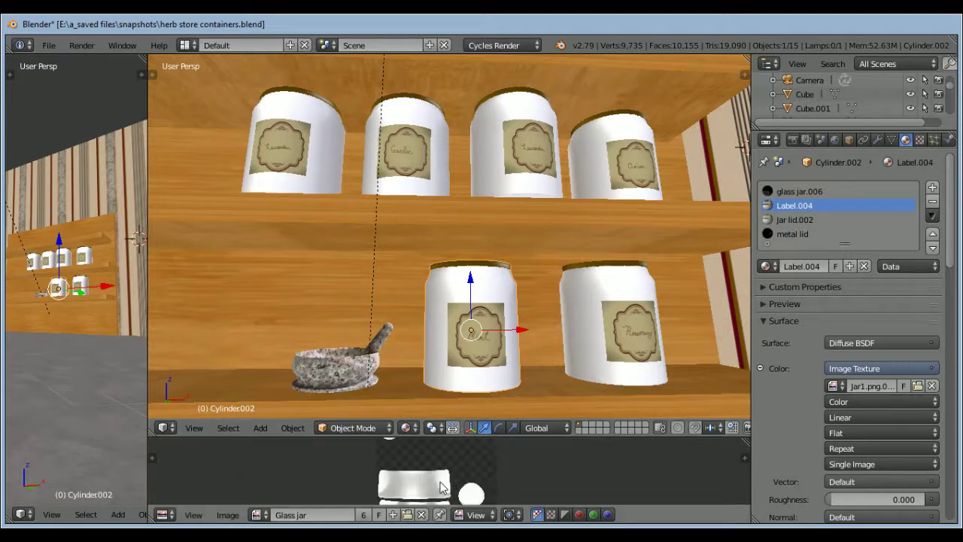
left_click_drag(604, 435, 602, 308)
scroll(433, 431, "up", 1)
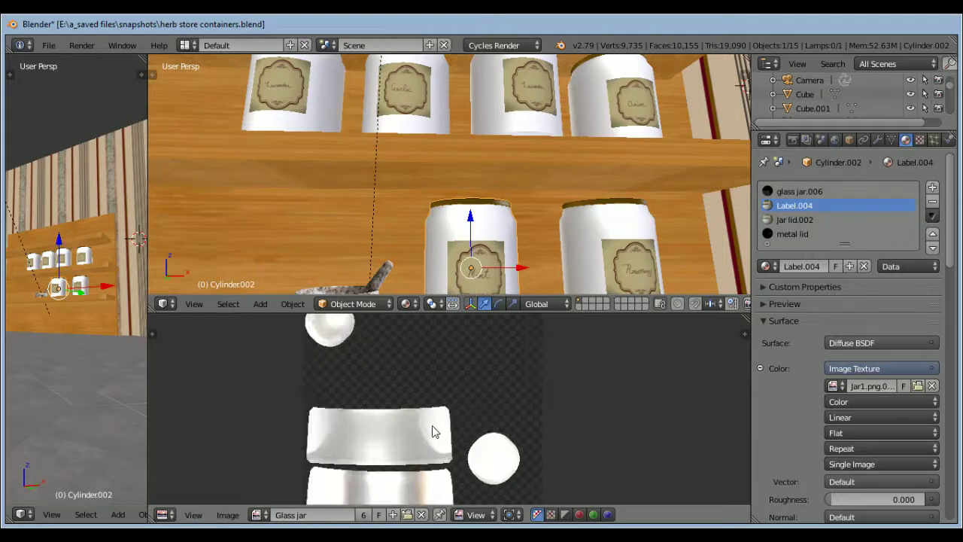
scroll(433, 431, "down", 2)
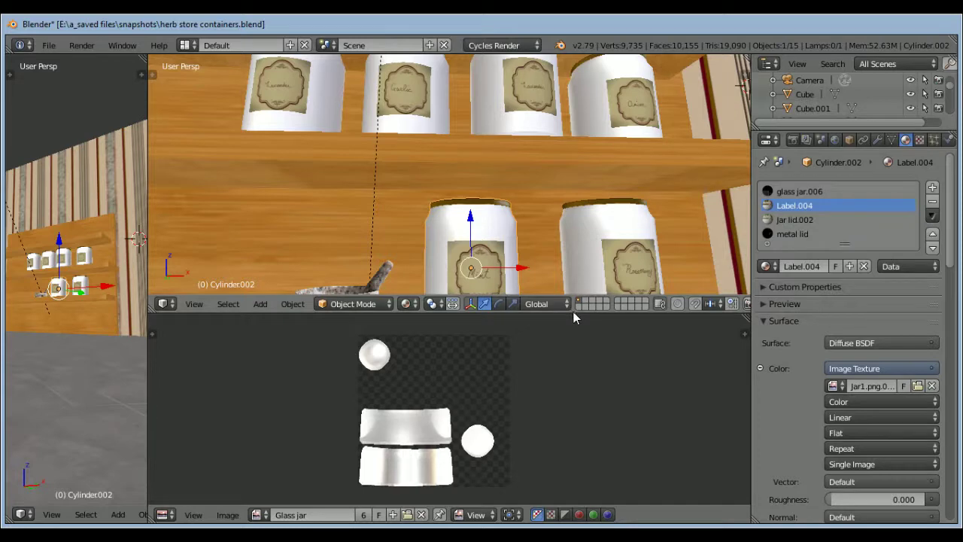
left_click_drag(573, 316, 568, 344)
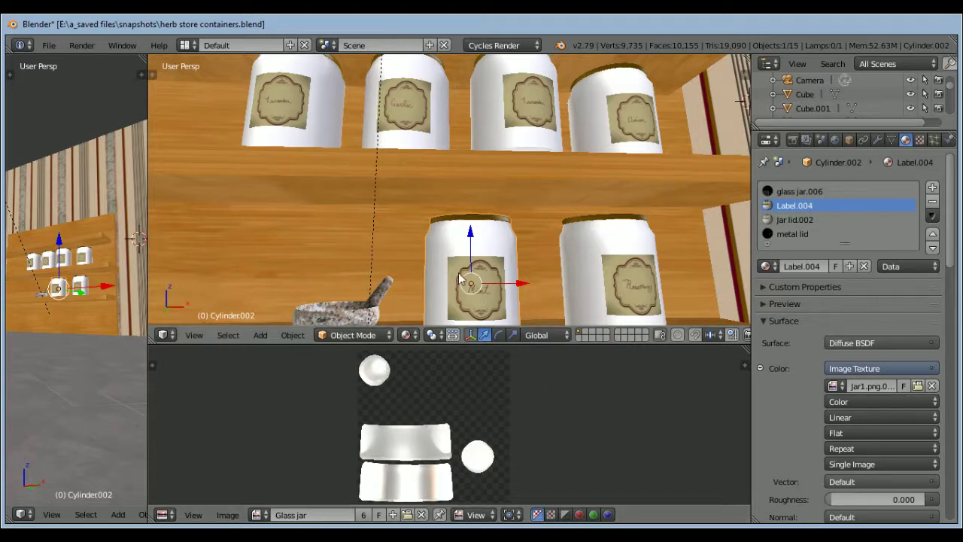
left_click(337, 340)
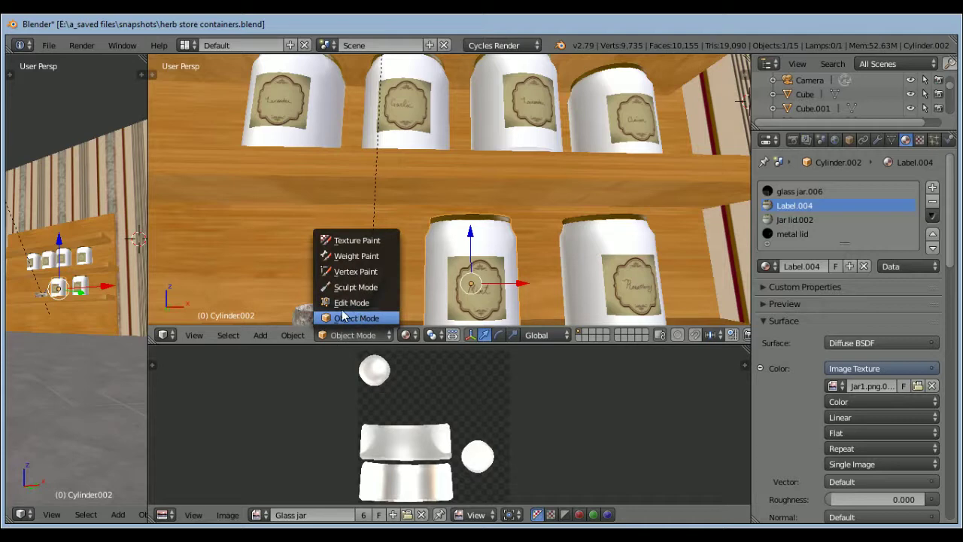
left_click(342, 304)
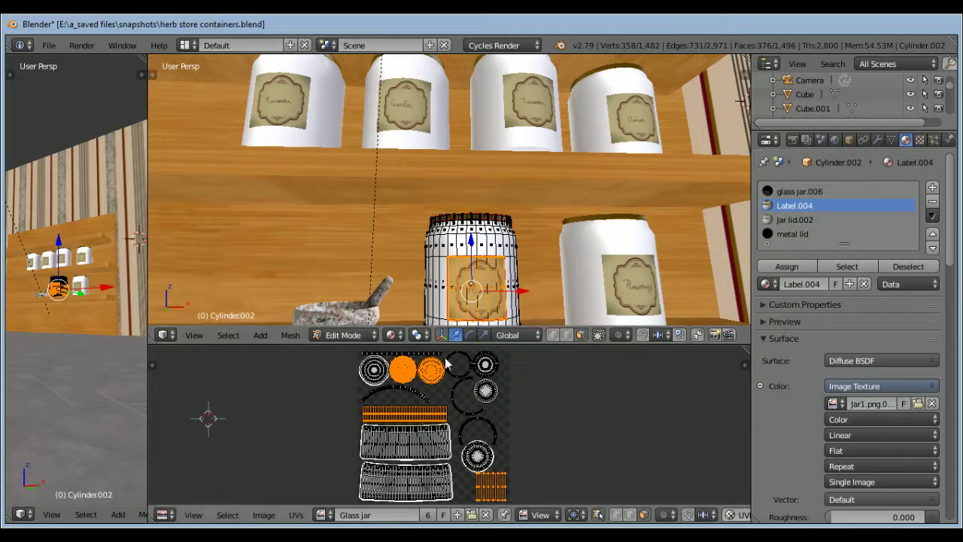
left_click(227, 335)
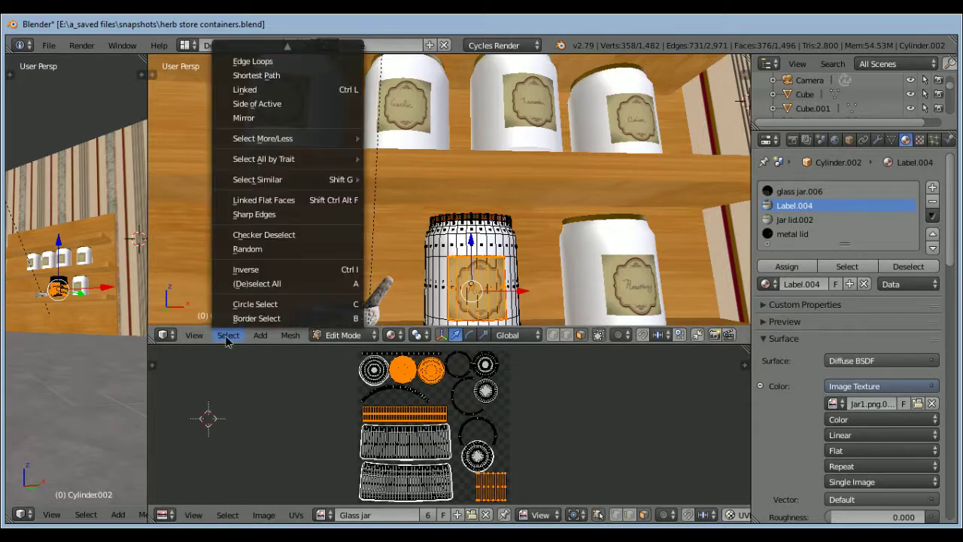
left_click(249, 269)
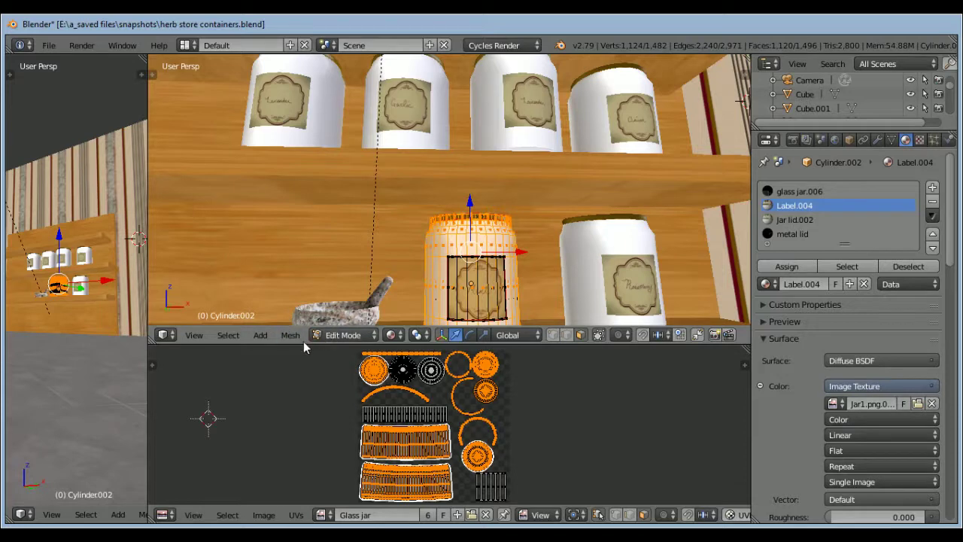
left_click(334, 336)
left_click(335, 318)
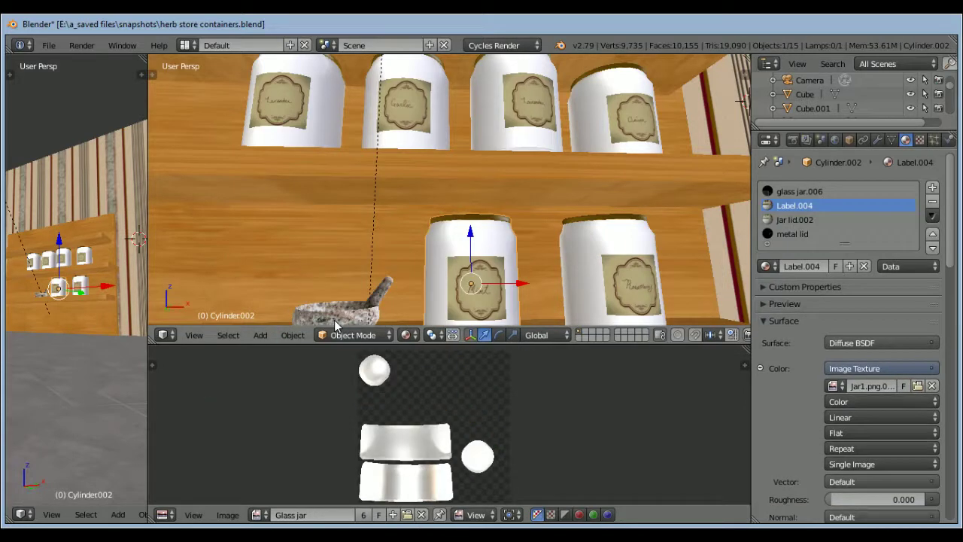
middle_click_drag(499, 281, 467, 226)
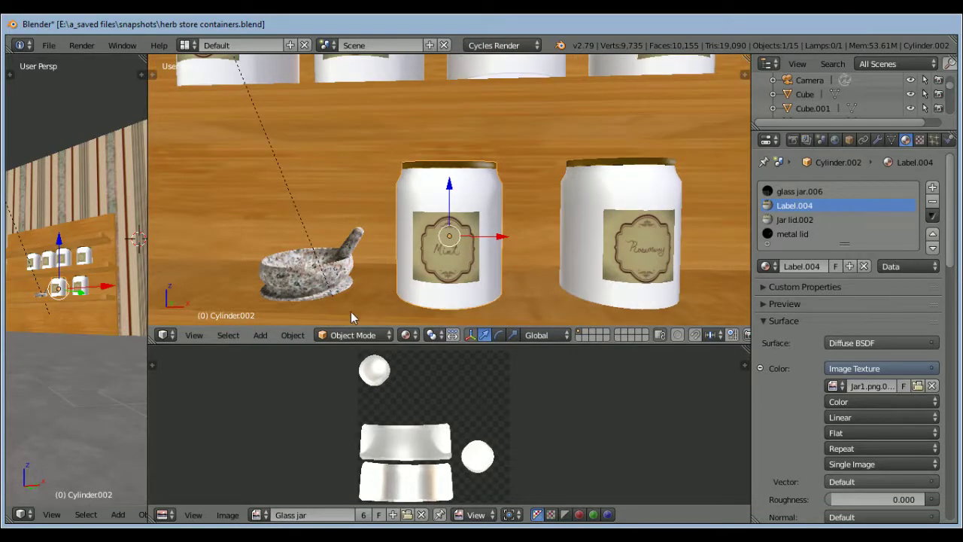
Switch the 3D viewport shading to Rendered for a Cycles preview
left_click(346, 336)
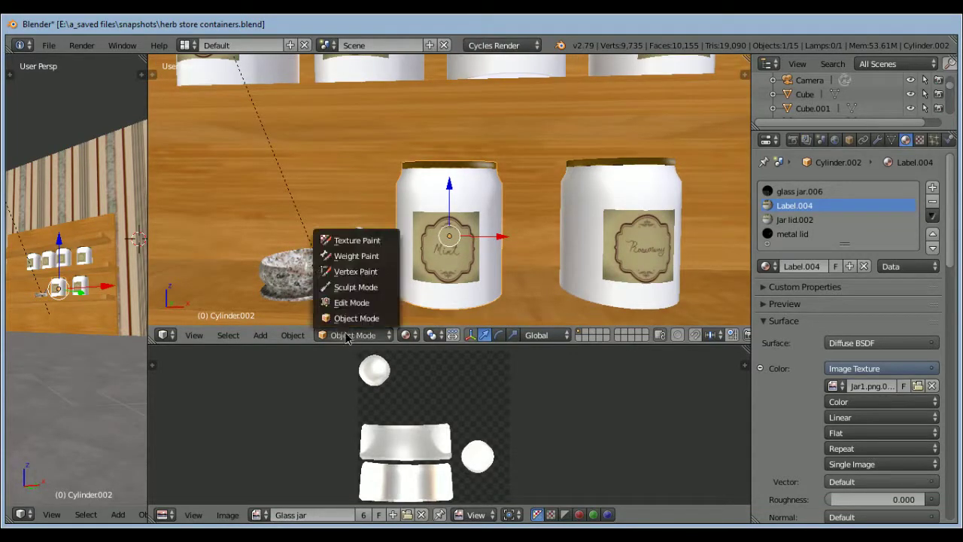
left_click(410, 335)
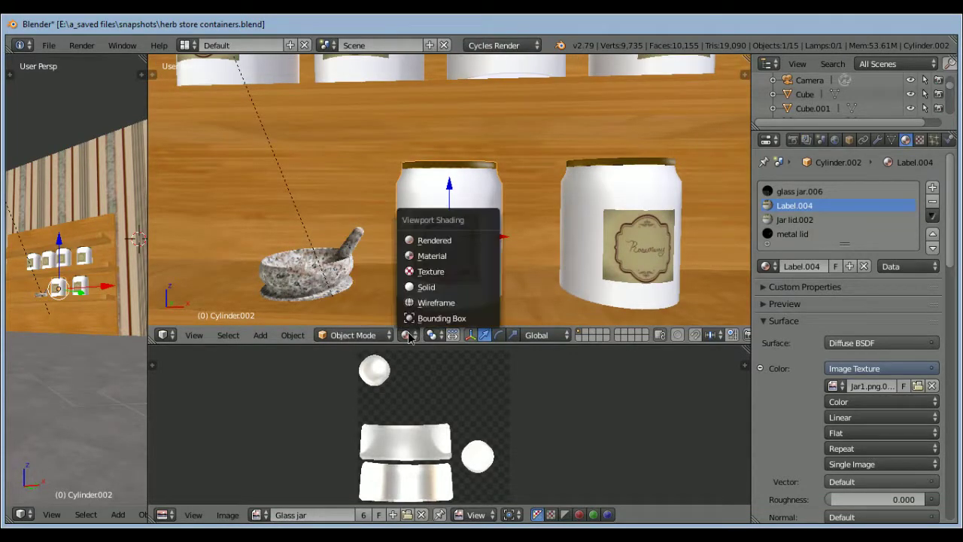
left_click(429, 240)
Orbit and pan the rendered view to the upper shelf with the Lavender and Garlic jars
middle_click_drag(471, 294, 482, 288)
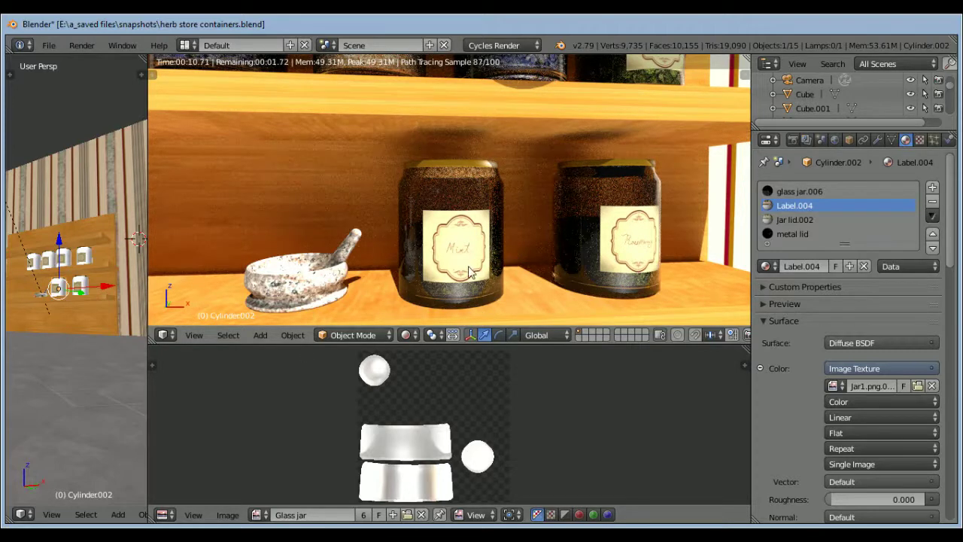
middle_click_drag(512, 108, 527, 249, "shift")
scroll(531, 254, "up", 2)
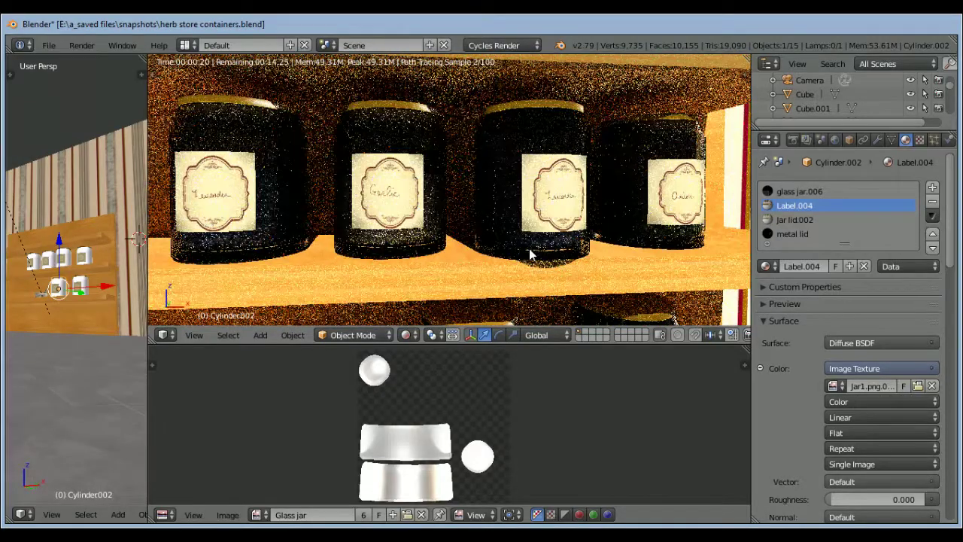